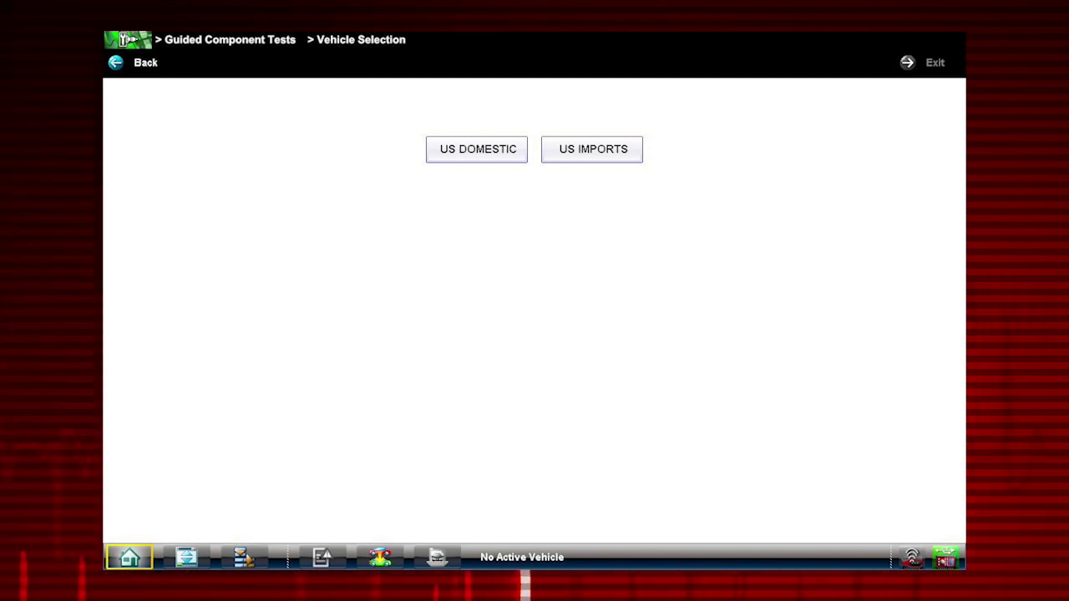
Step: Load a 2012 BMW 328i with the 3.0L (N52KP) engine from US Imports
left_click(554, 151)
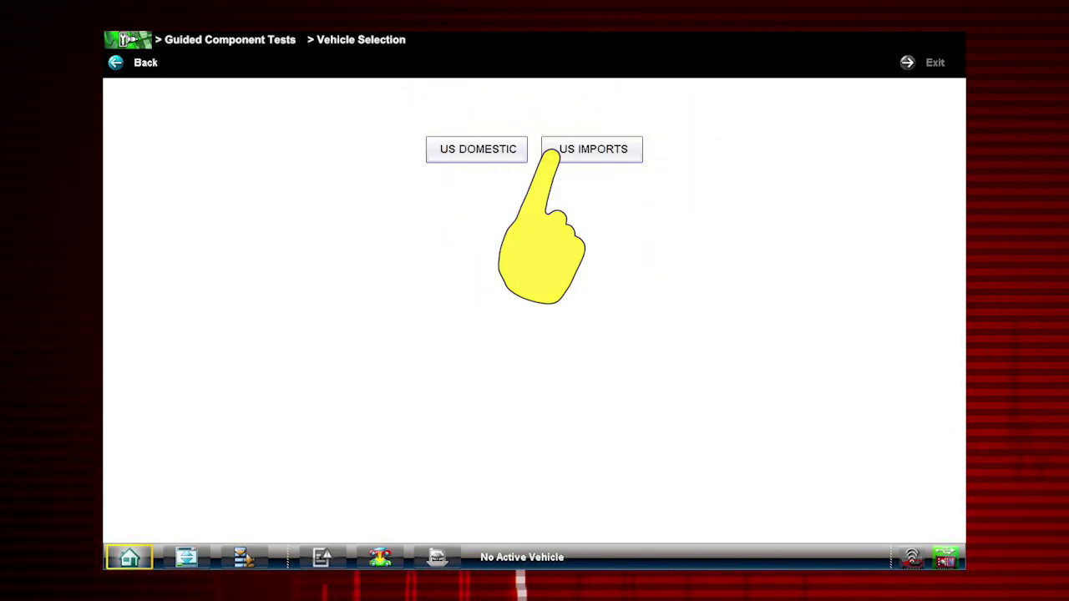
left_click(577, 155)
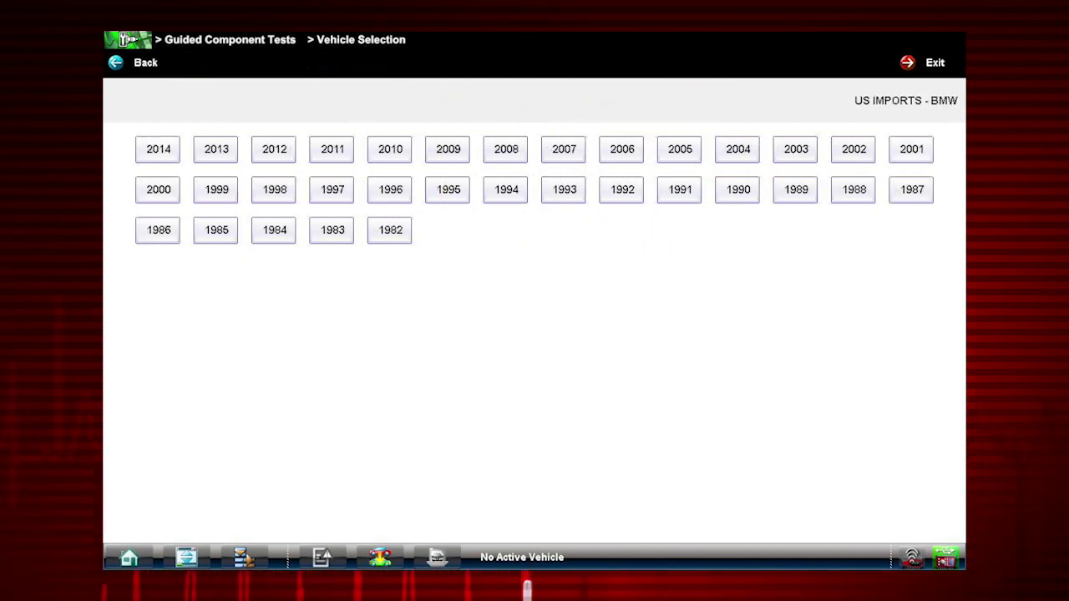
left_click(274, 149)
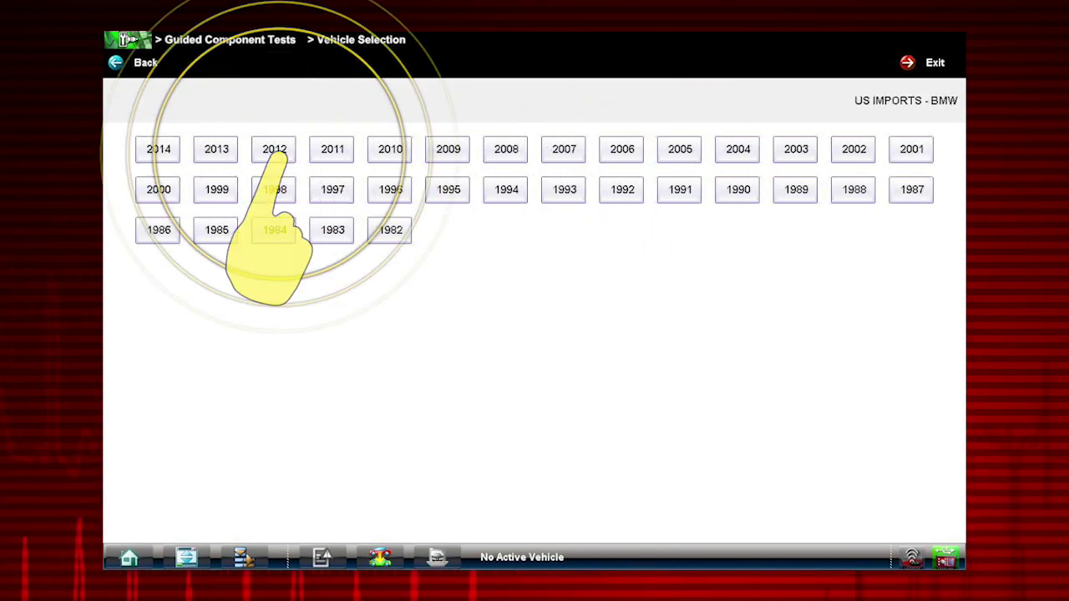
left_click(802, 152)
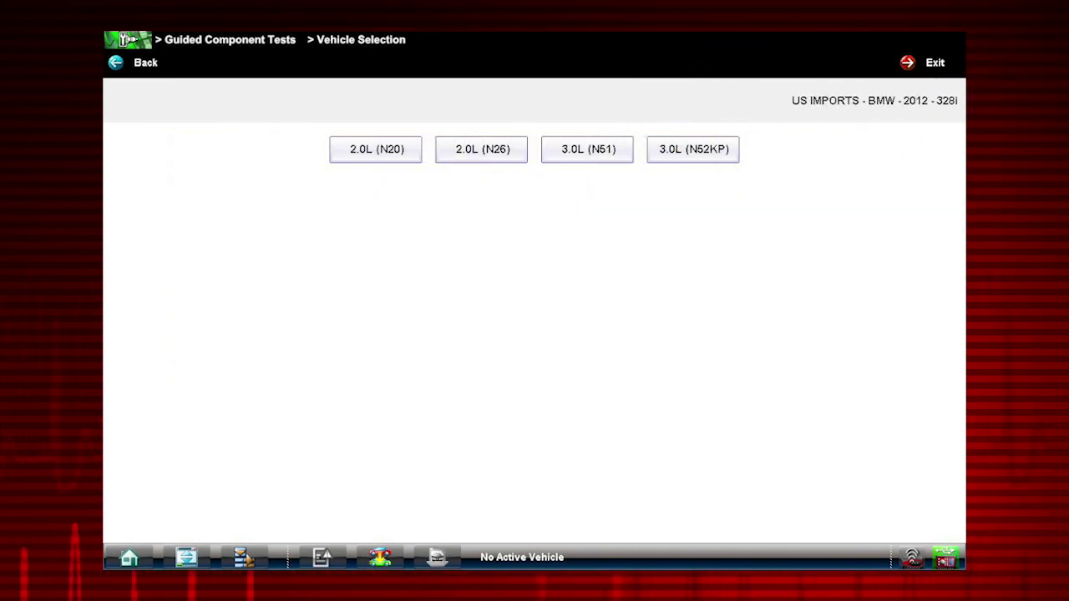
left_click(668, 149)
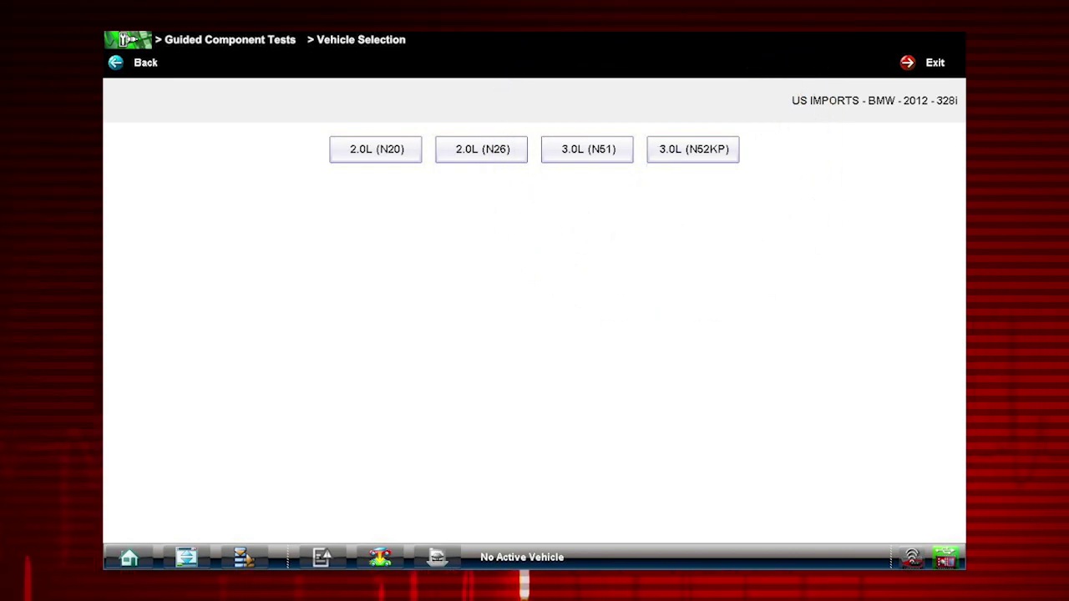
left_click(493, 474)
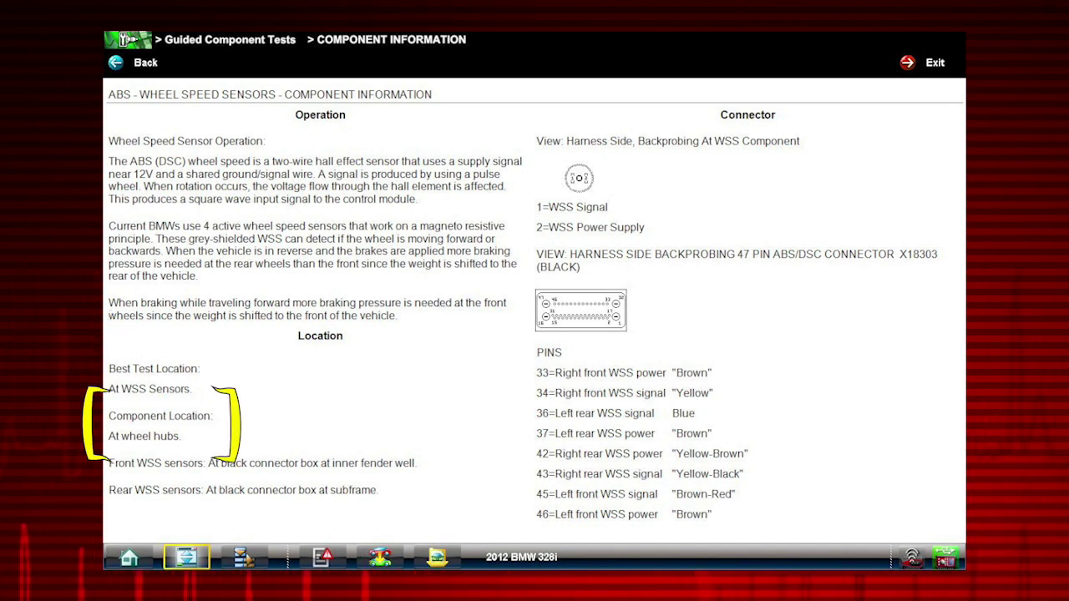
Step: Scroll the wheel speed sensor component information down to the Tech Notes section
scroll(501, 350, "down", 3)
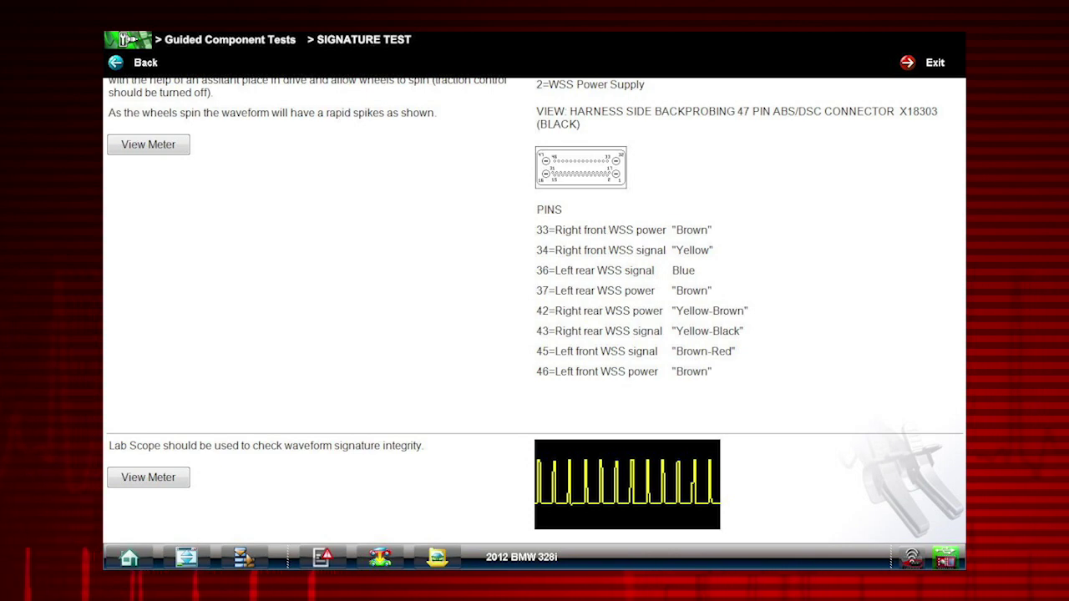
Step: Open the signature-test lab scope and expand its 1.5 V pulse waveform to full screen
left_click(121, 478)
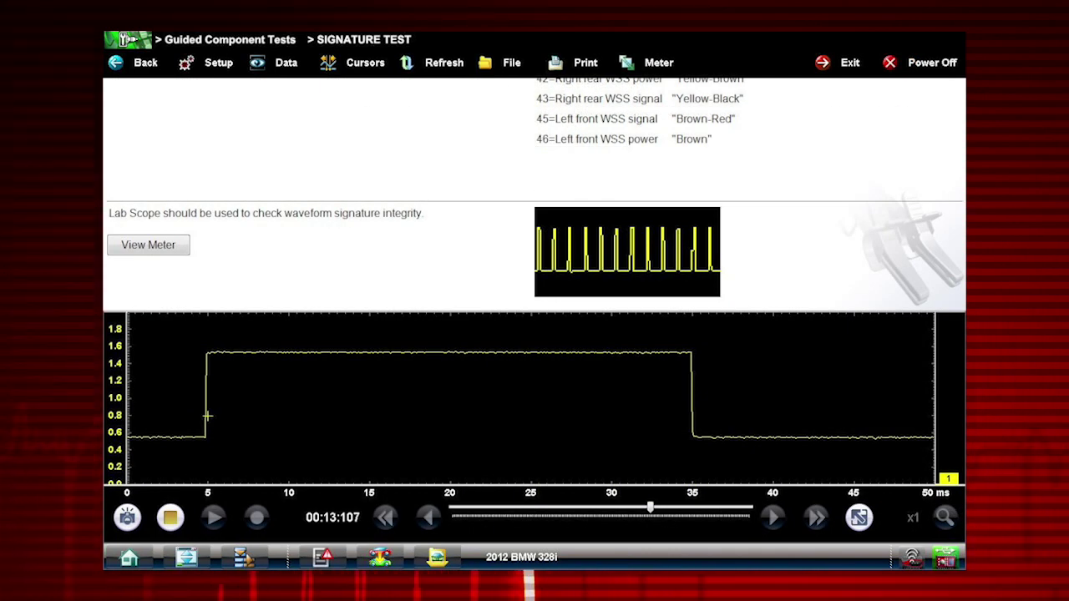
left_click(650, 66)
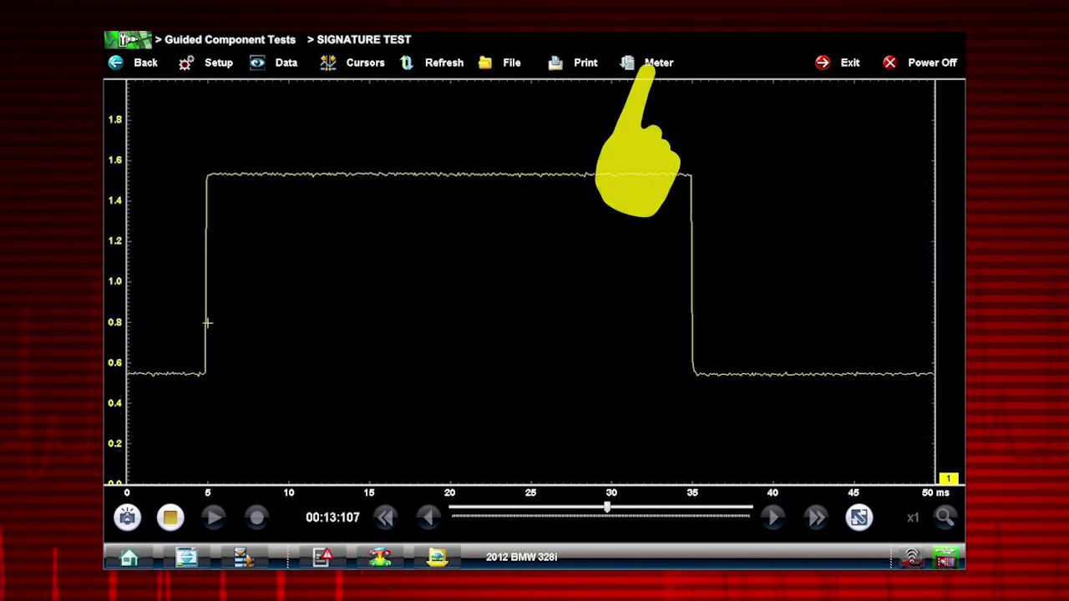
left_click(648, 72)
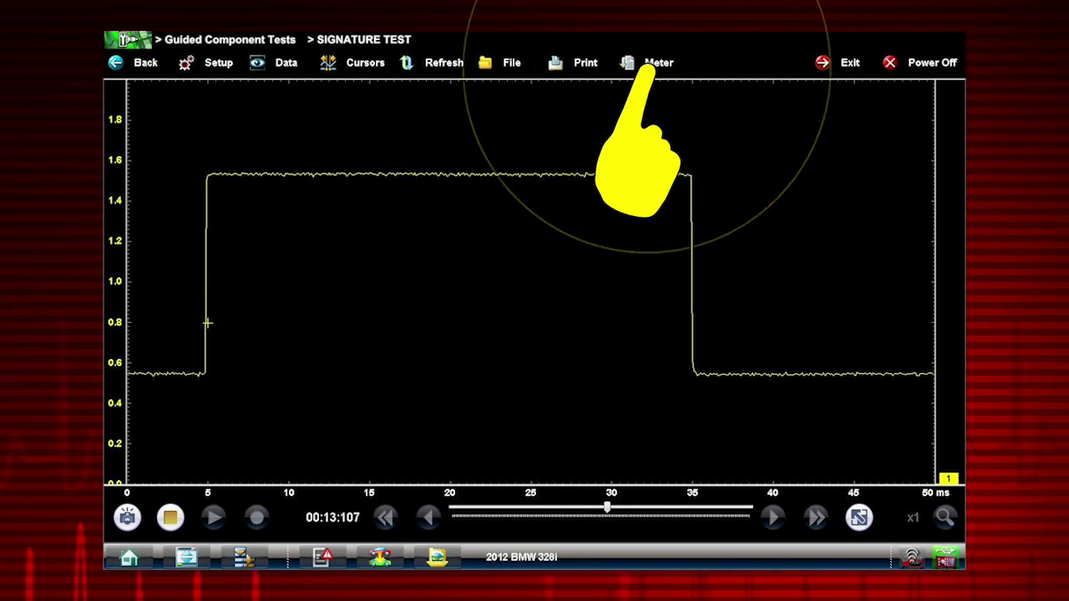